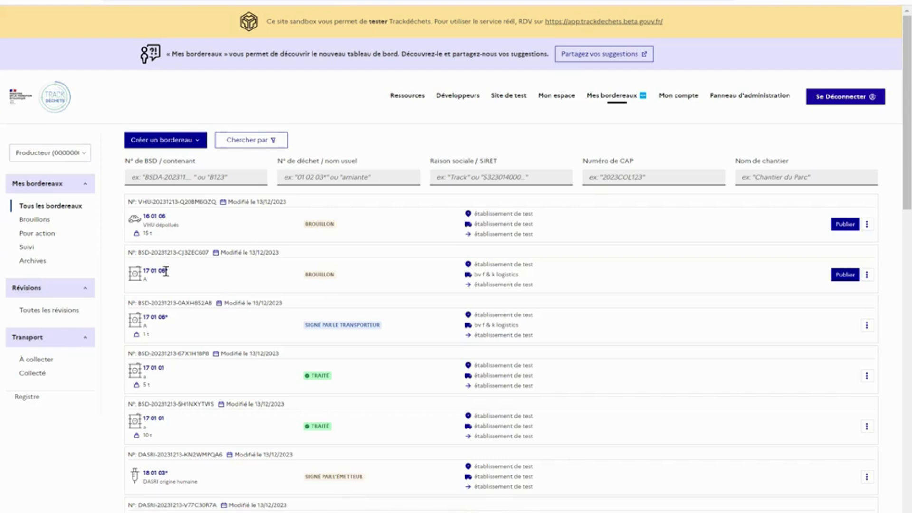
Create a Véhicule Hors d'Usage slip and select the recent Établissement de test as the issuing company.
click(179, 140)
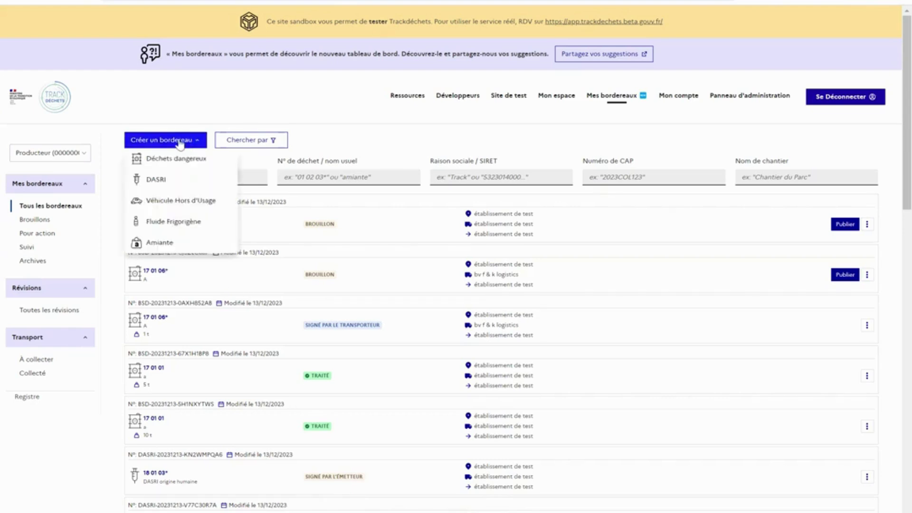
click(182, 199)
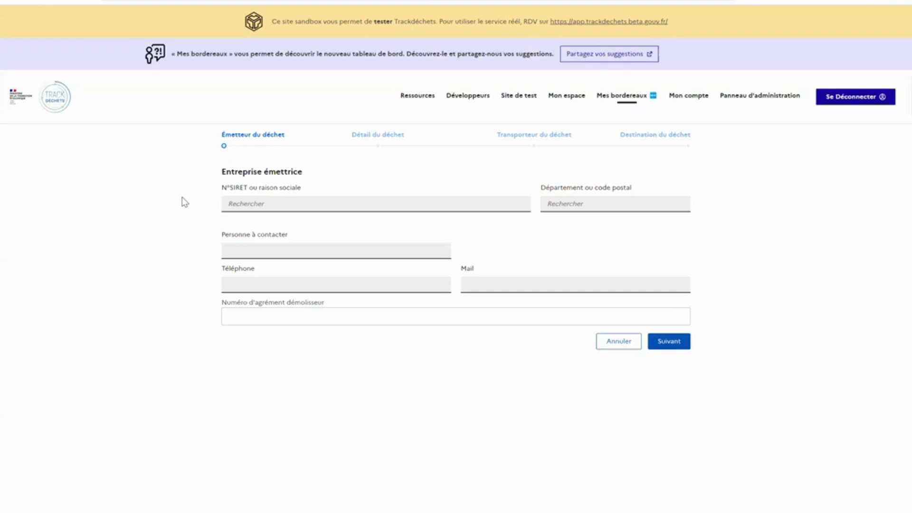
click(374, 144)
click(520, 137)
click(308, 203)
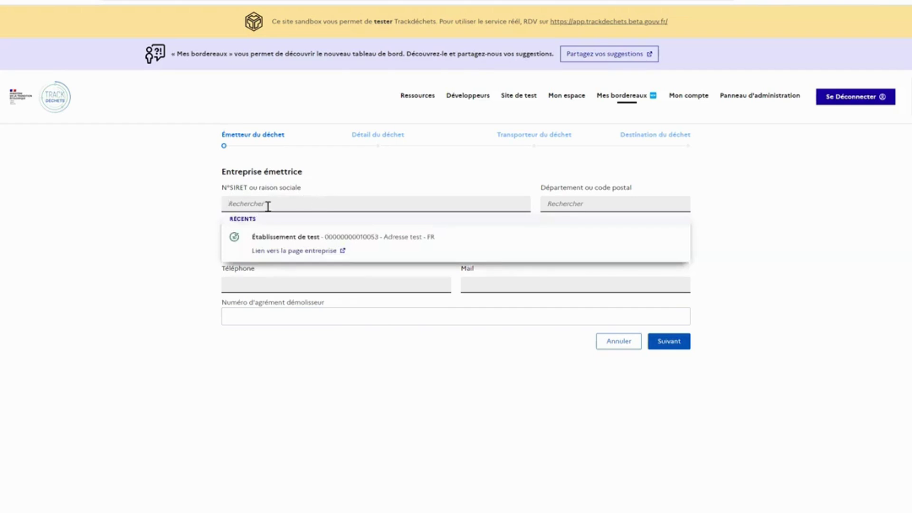
click(271, 239)
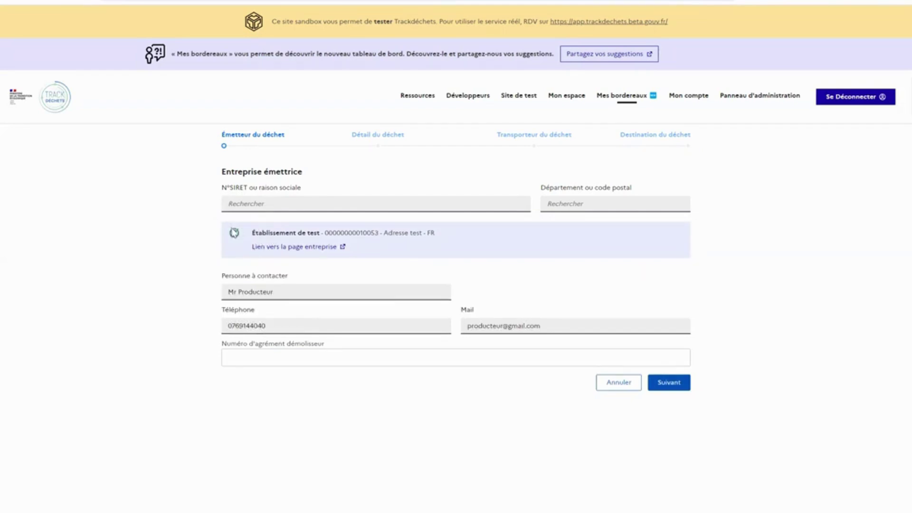
Set the issuer's contact to CENTRE VHU and the demolisher approval number to AGREMENT, and continue to the waste details.
triple_click(306, 295)
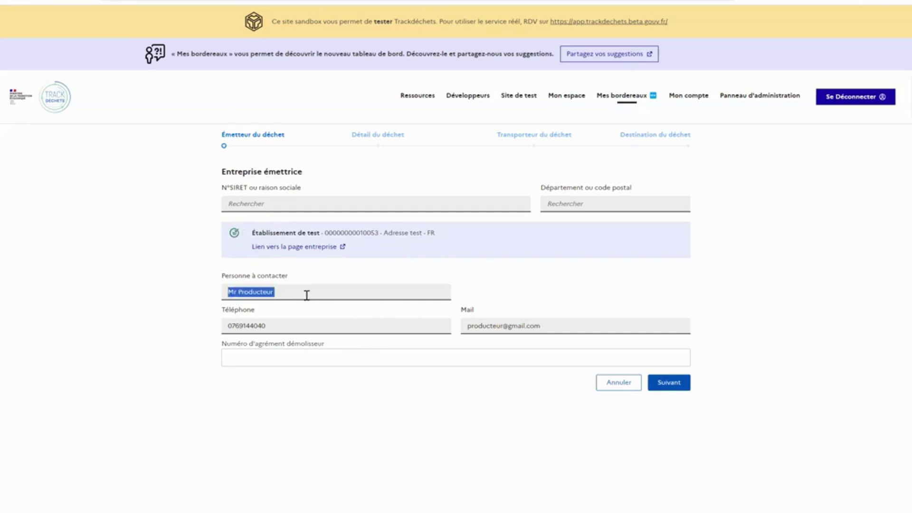
text(CENTRE VHU)
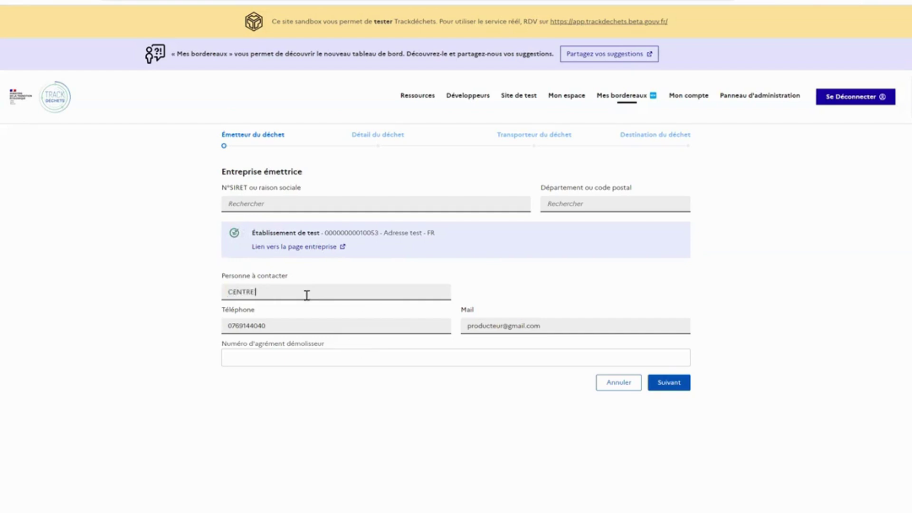
click(298, 358)
text(VHUDEP0011)
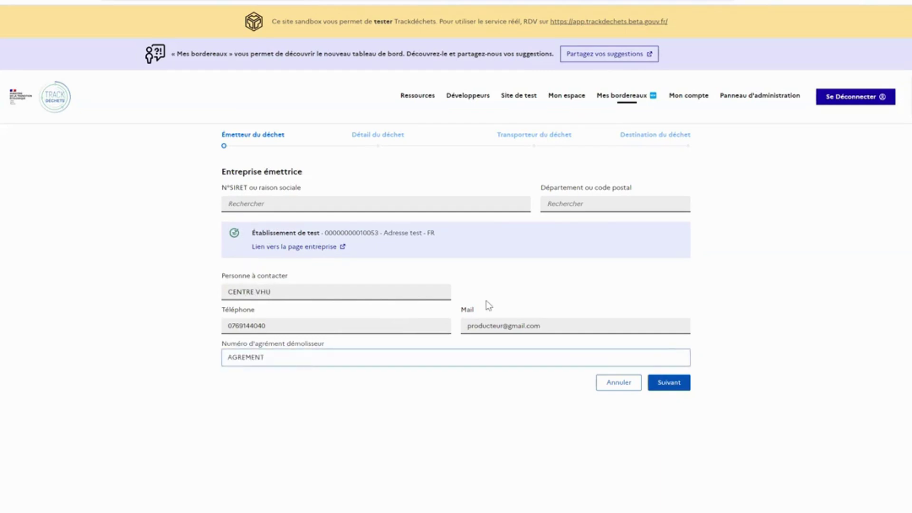
click(663, 383)
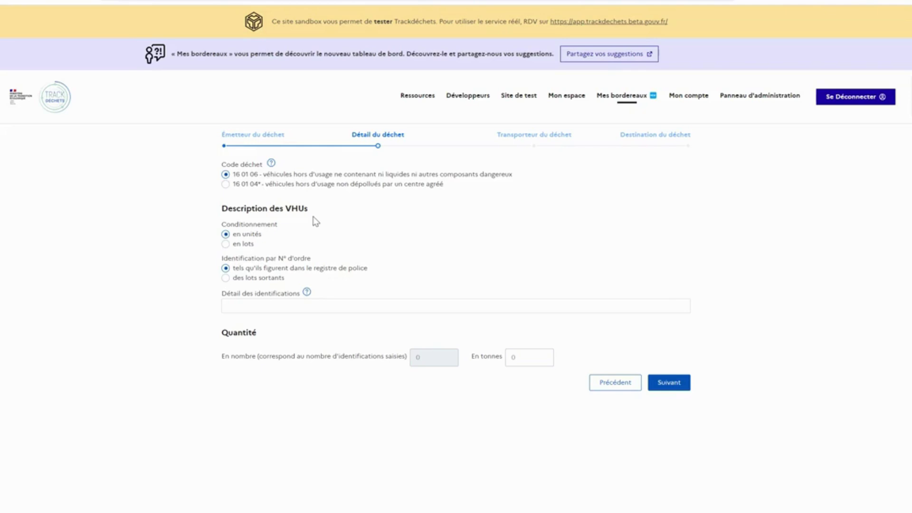
Add the vehicle identifications XXX, AAA and BBB, set the quantity to 15 tonnes, and continue to the carrier.
click(271, 306)
text(XXX)
key(Return)
text(AAA)
key(Return)
text(BBB)
key(Return)
click(534, 364)
text(15)
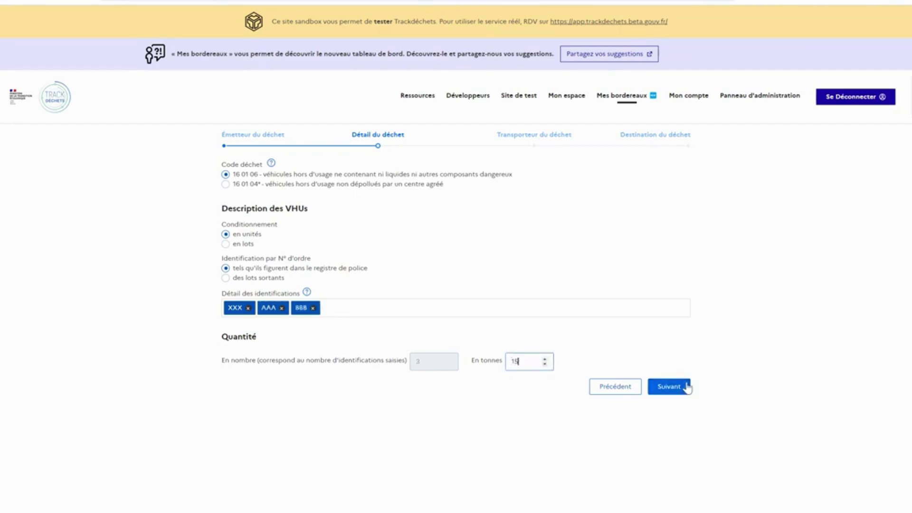
click(670, 386)
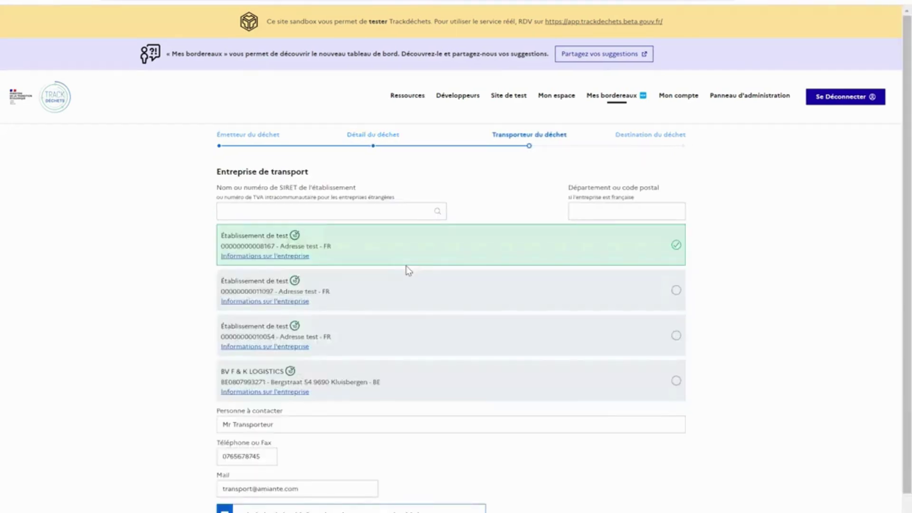
Review the preselected carrier's details and try the exemption from the waste transport receipt, turning it back off.
scroll(408, 271, down, 1)
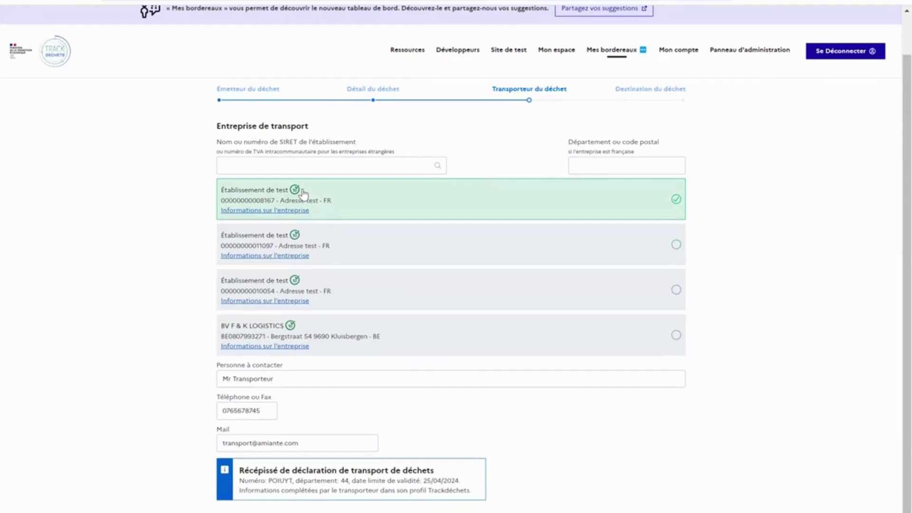
scroll(303, 195, down, 1)
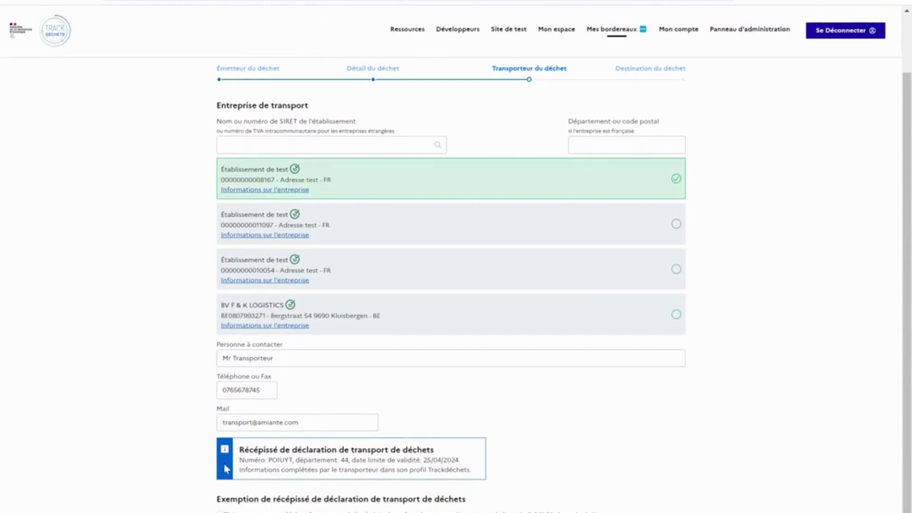
click(220, 512)
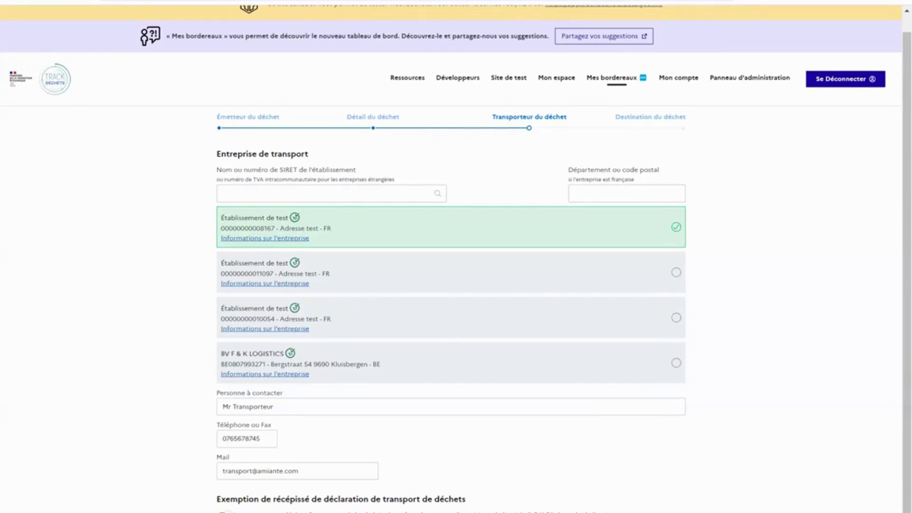
click(221, 512)
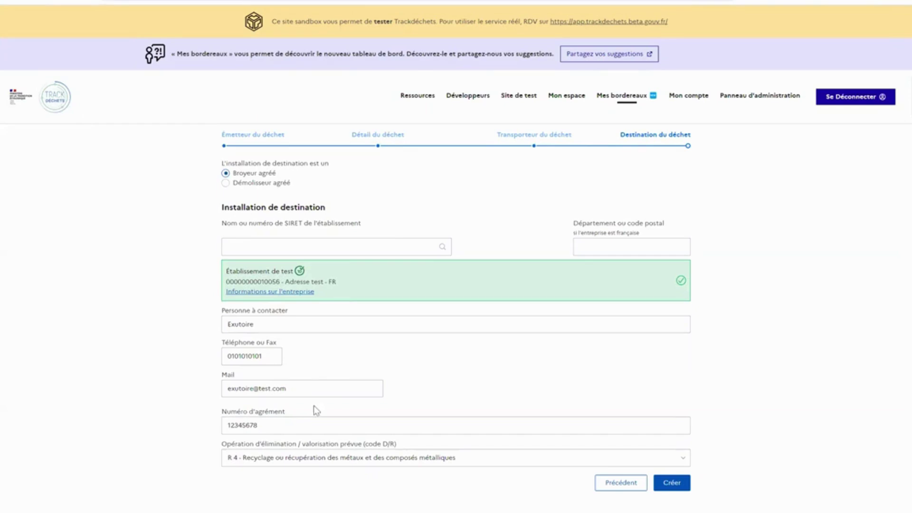
Set the destination contact to BROYEUR, keep treatment operation R 4 for metal recycling, and create the slip.
double_click(271, 323)
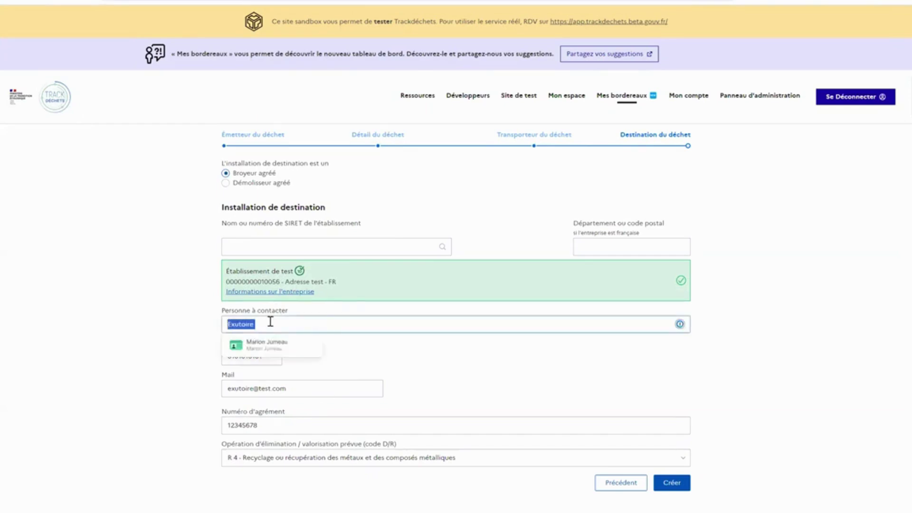
text(BROYEUR)
drag(223, 413, 291, 417)
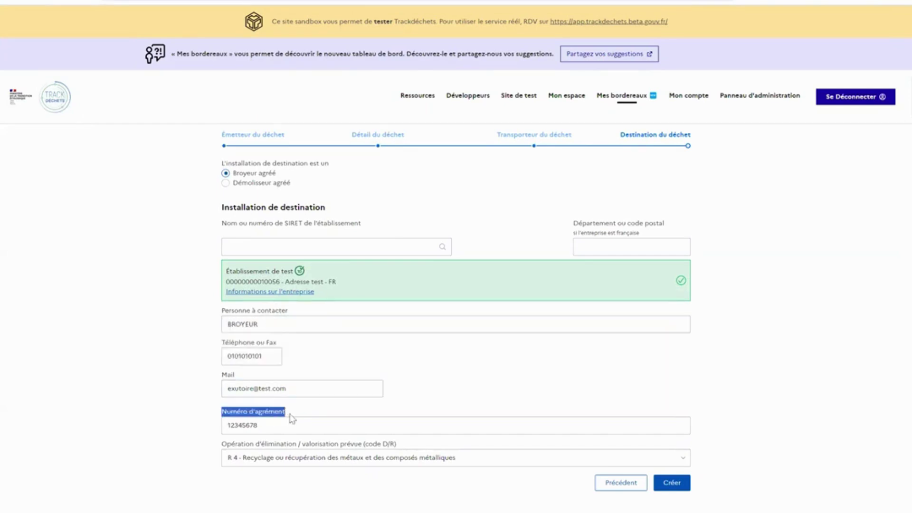
click(291, 458)
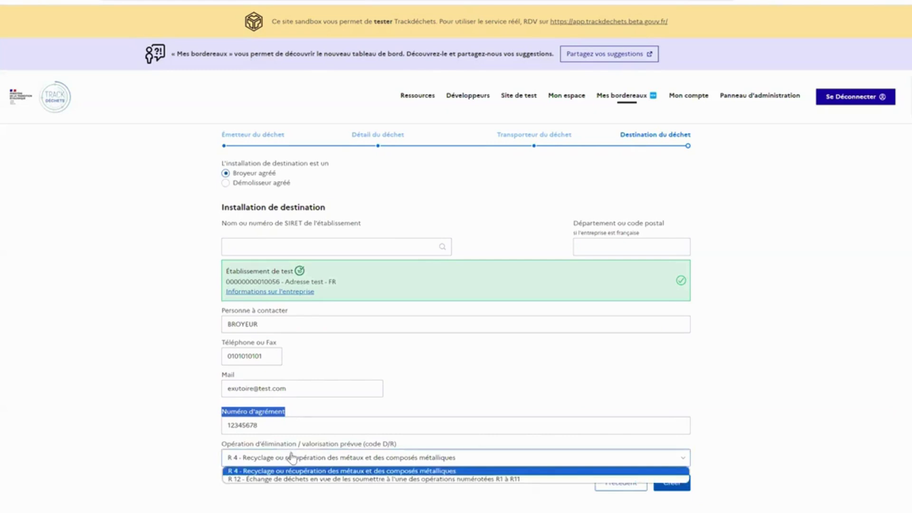
click(241, 471)
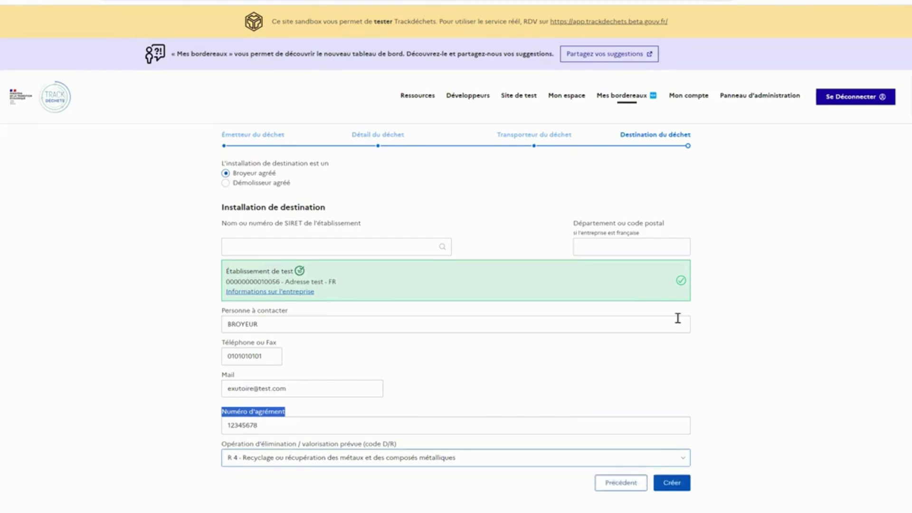
click(673, 481)
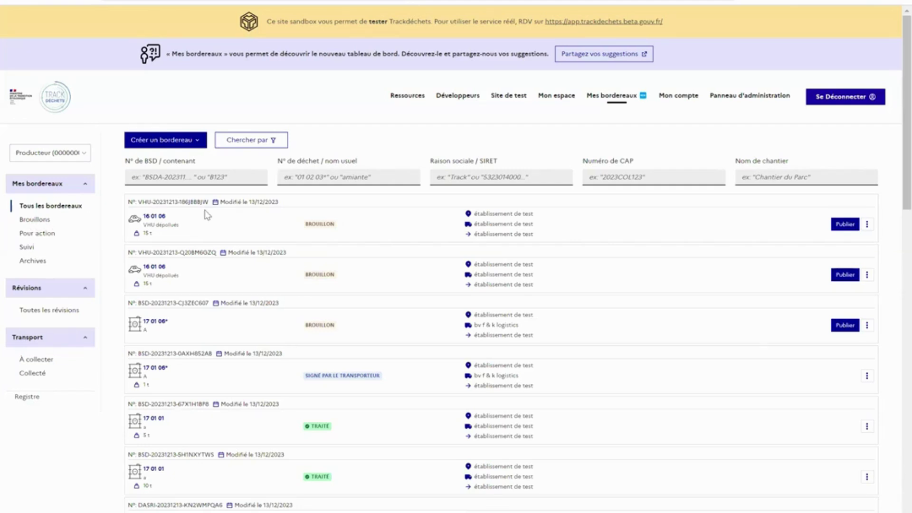
Publish the newly created VHU draft slip and confirm its publication.
click(869, 226)
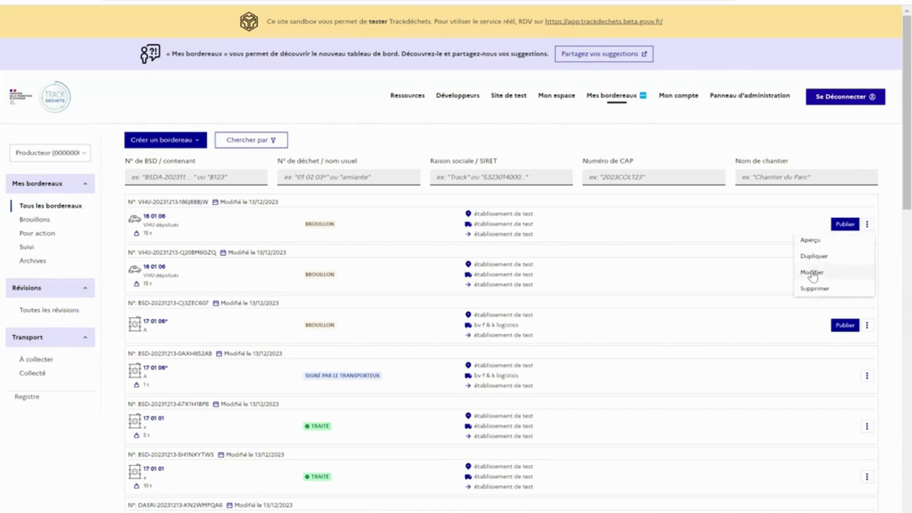
click(771, 236)
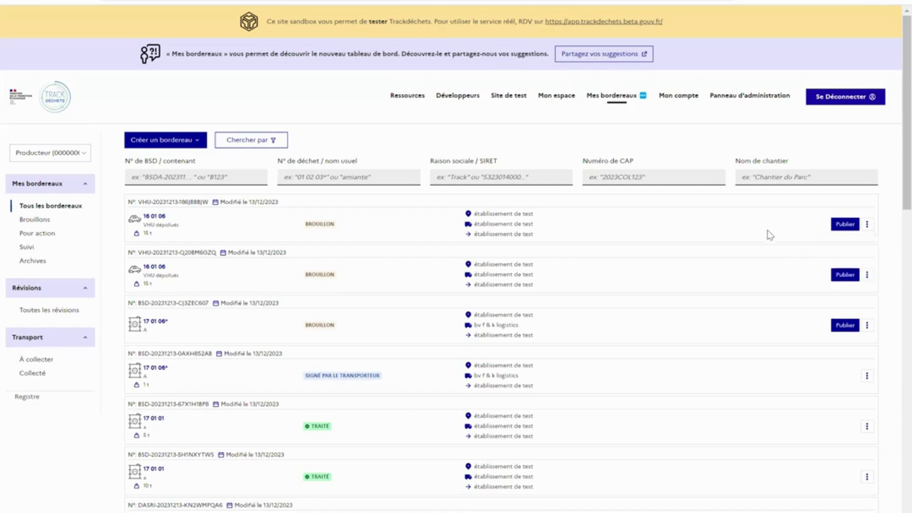
click(848, 226)
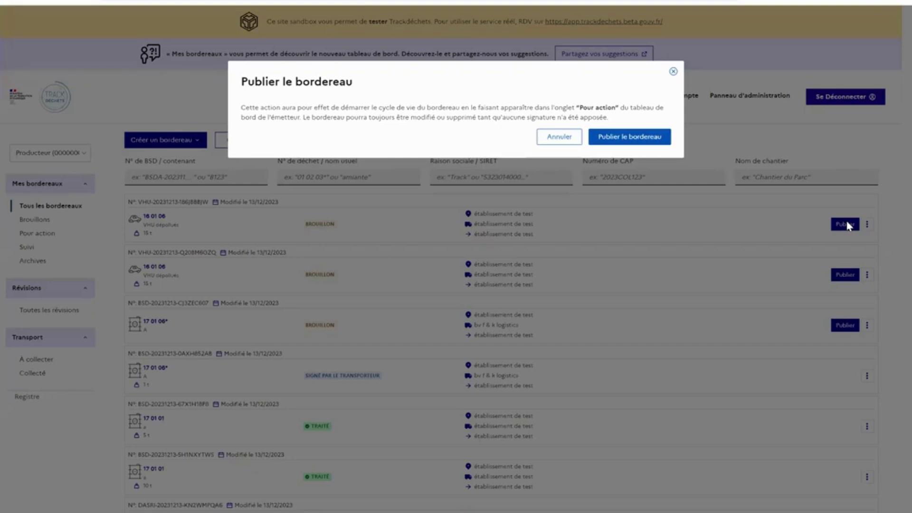
click(648, 137)
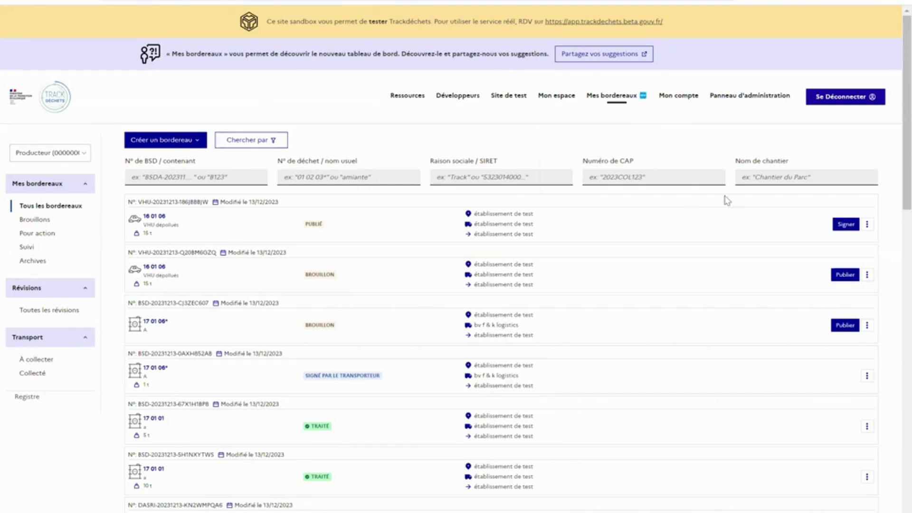
Sign the published VHU slip as the waste issuer with CENTRE VHU as signatory.
click(839, 228)
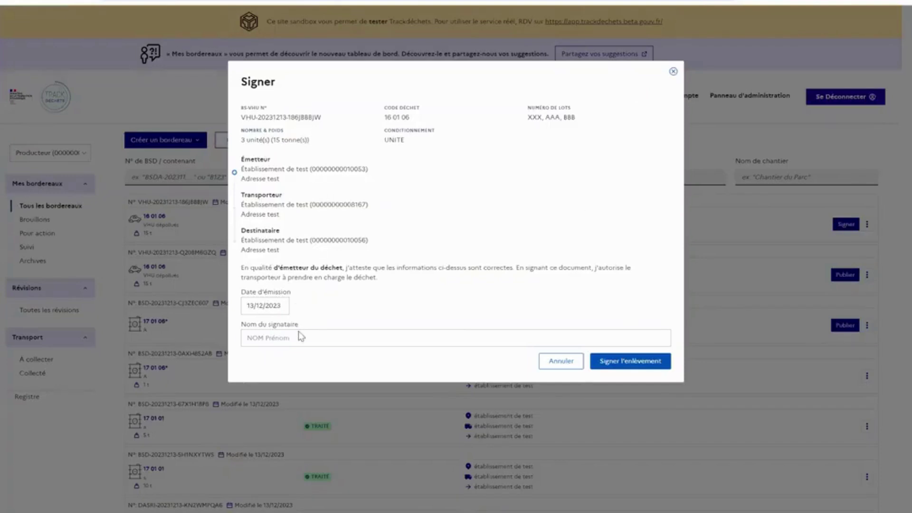
click(301, 337)
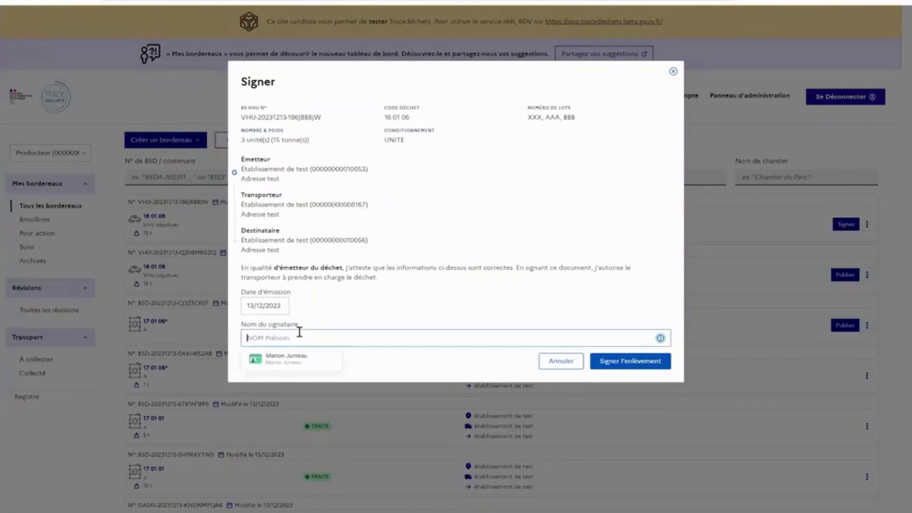
text(CENTRE VHU)
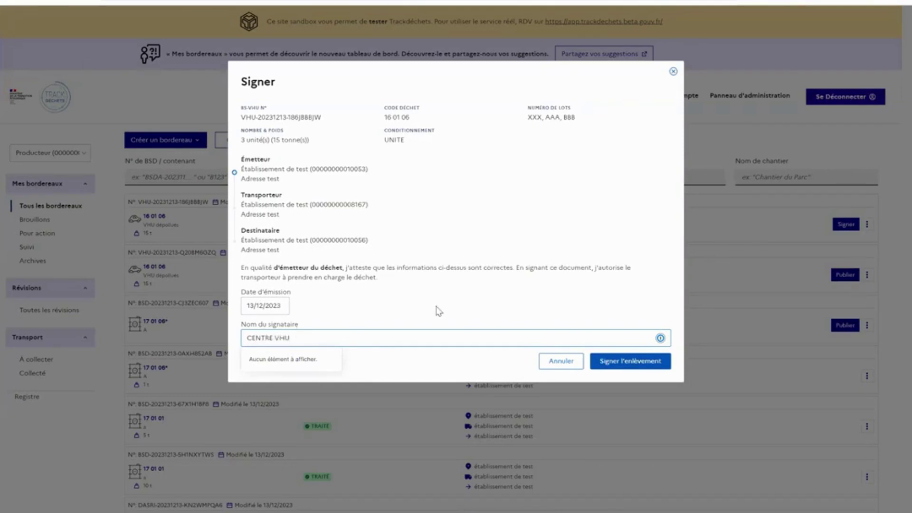
click(610, 362)
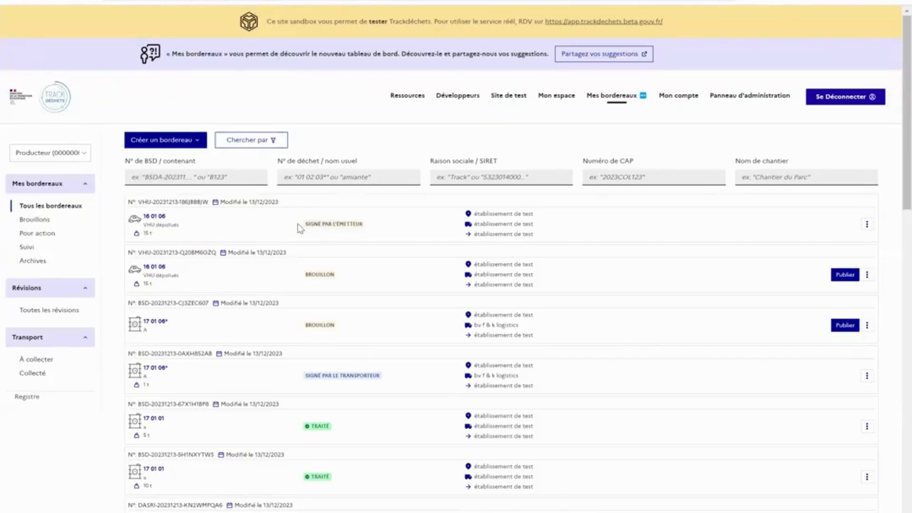
drag(301, 225, 382, 229)
Switch to the ECOTRANSIT establishment and find the issuer-signed VHU slip among its slips to collect.
click(69, 154)
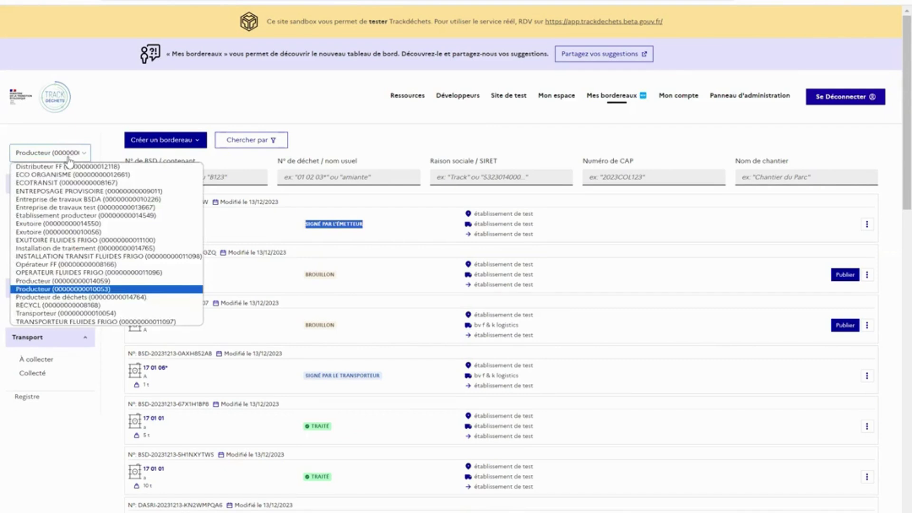
click(57, 182)
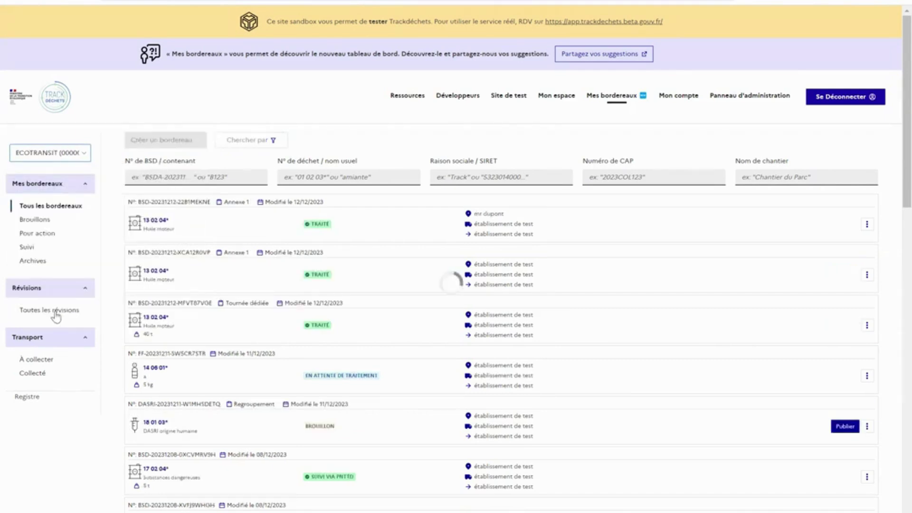
click(41, 363)
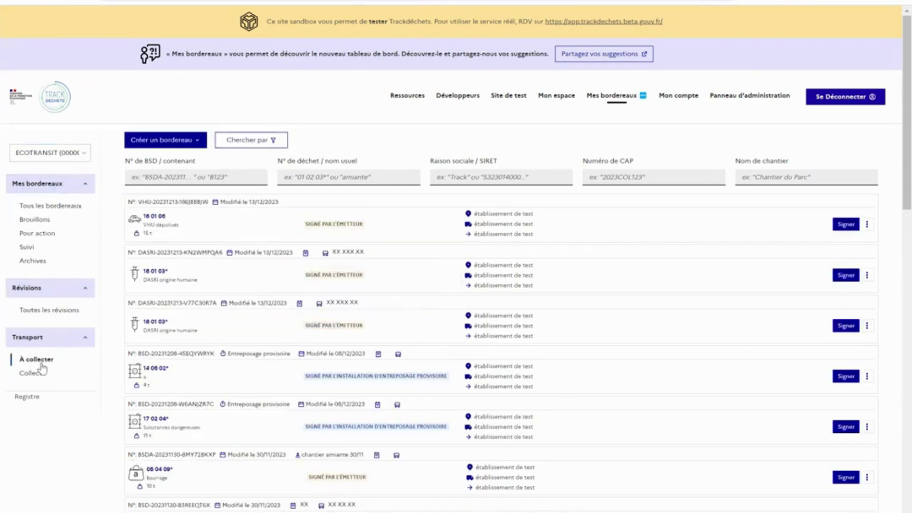
drag(142, 202, 203, 202)
drag(307, 223, 363, 224)
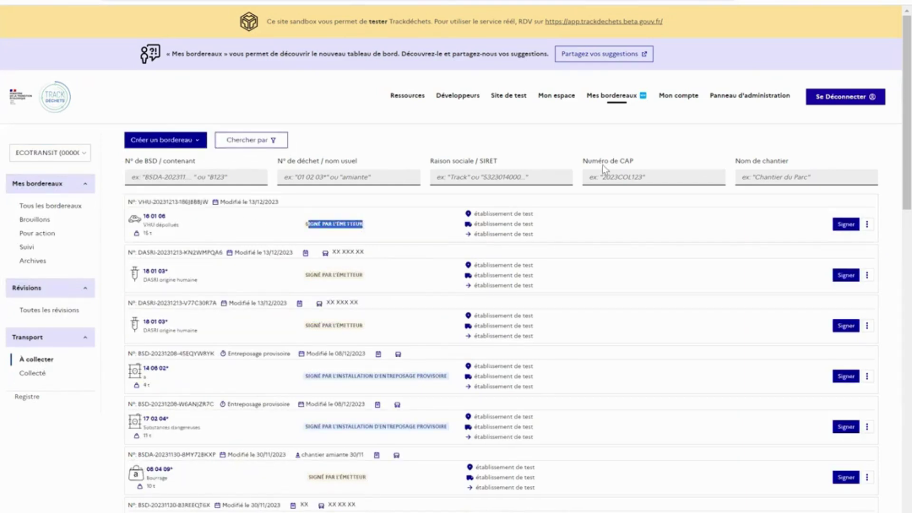
Sign the pickup of the issuer-signed VHU slip as carrier, with TRANSPORTEUR as signatory.
click(845, 225)
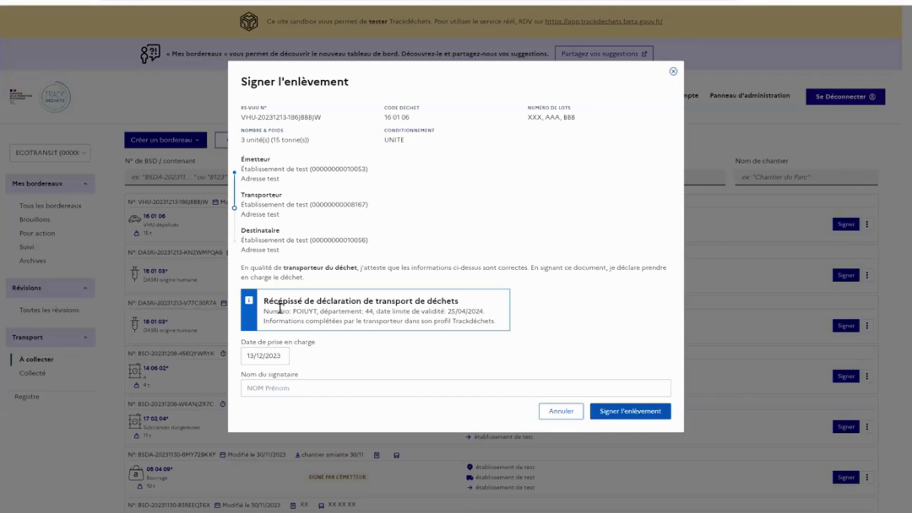
drag(261, 300, 495, 321)
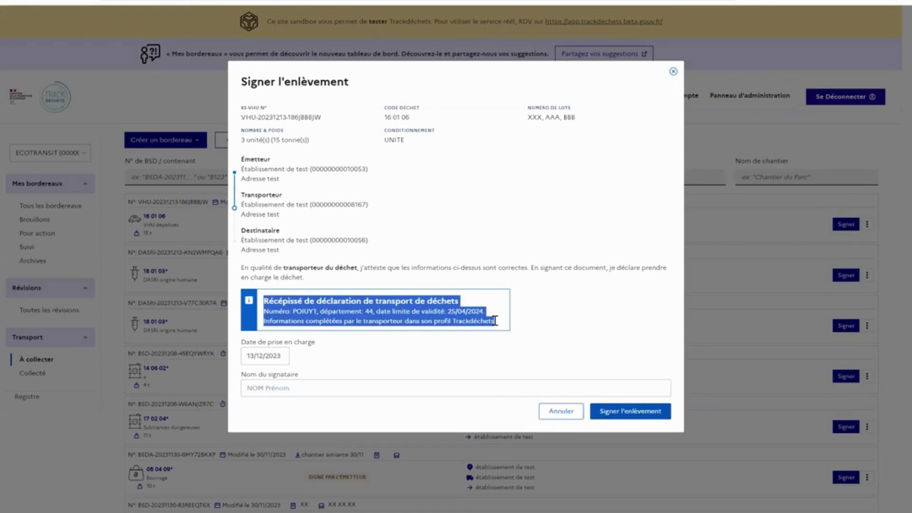
click(318, 385)
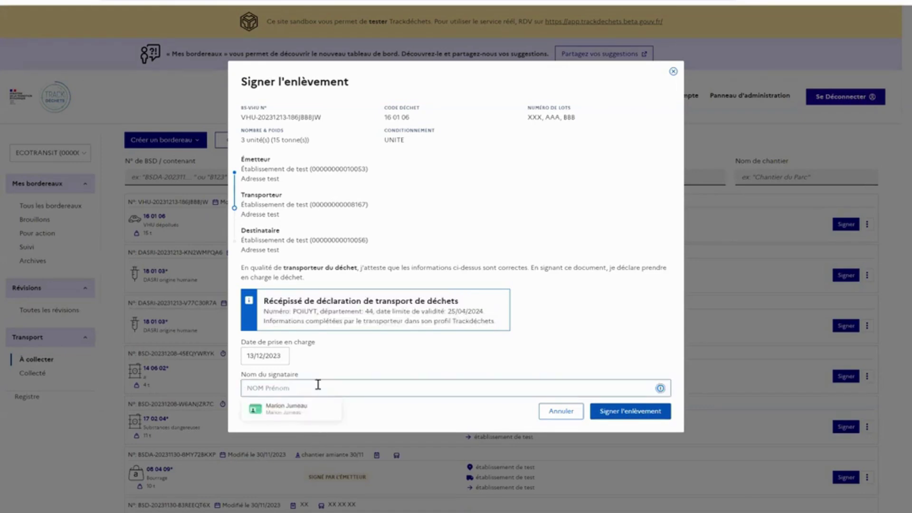
text(TRANSPORTEUR)
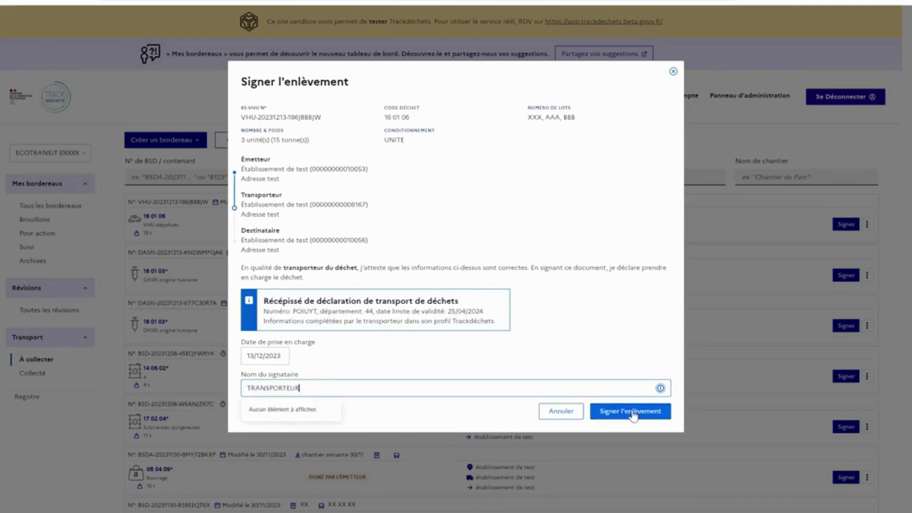
click(634, 414)
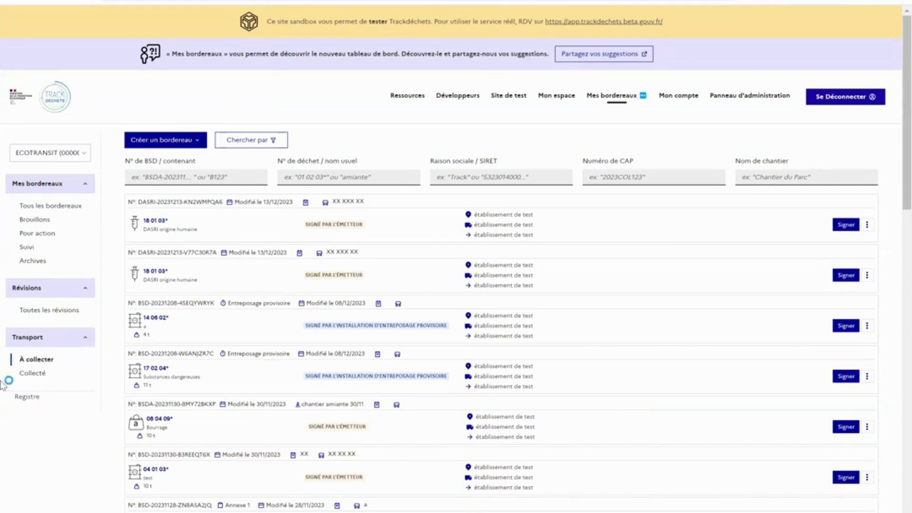
Show the roadside-check QR code of the VHU slip among the collected slips, and close it.
click(32, 374)
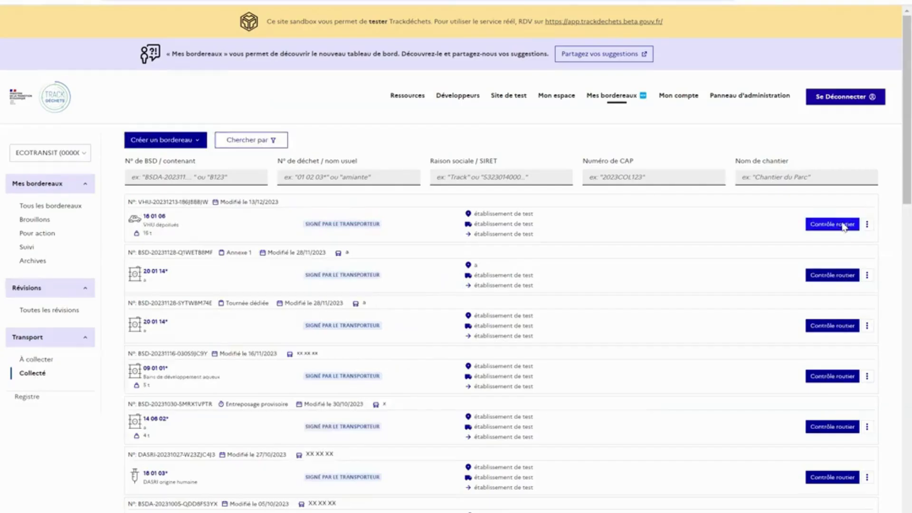
click(844, 228)
click(632, 128)
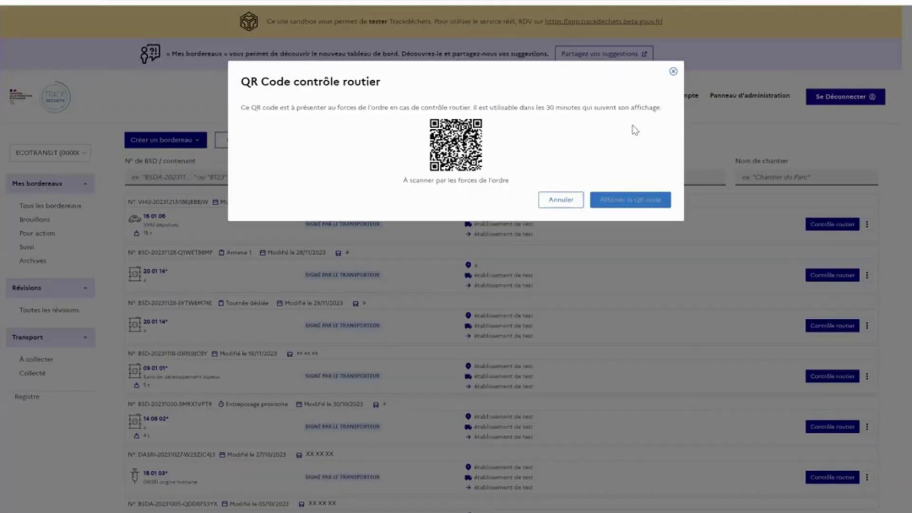
click(476, 262)
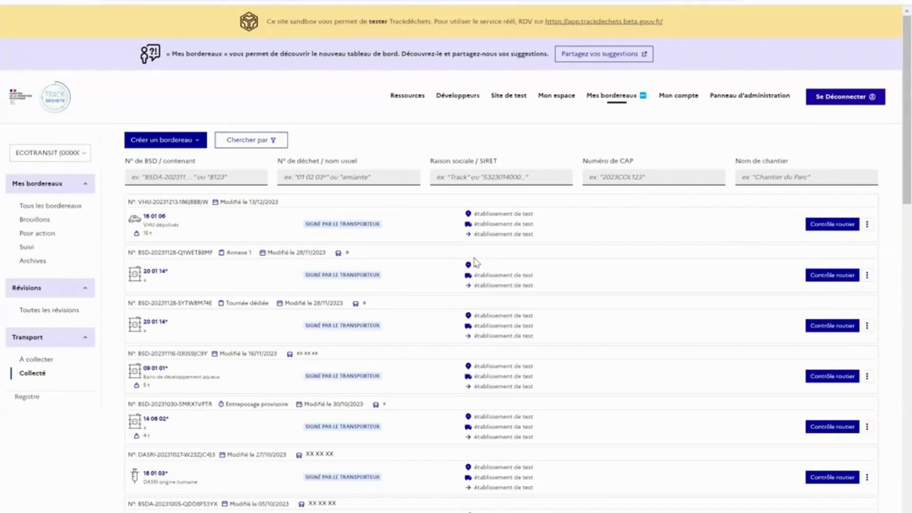
Switch to the Exutoire establishment named as the slip's destination and locate the carrier-signed VHU slip in its list.
click(55, 153)
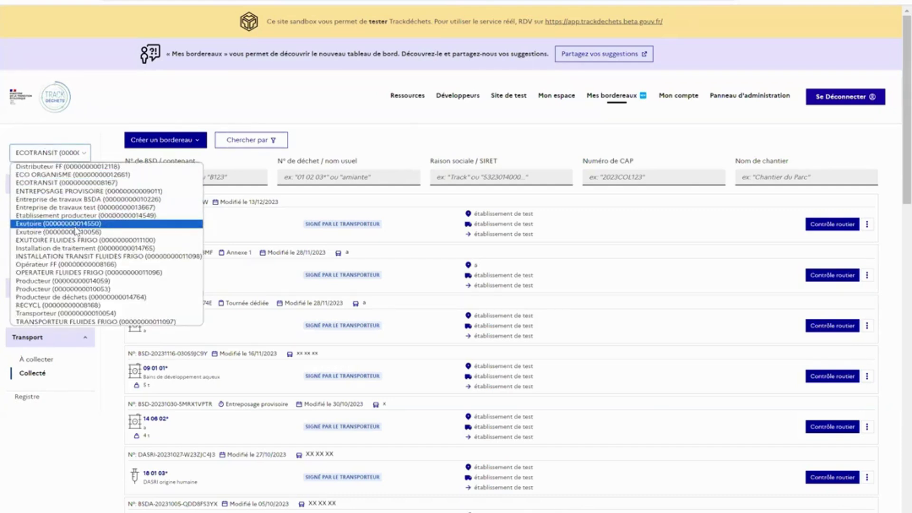
key(Escape)
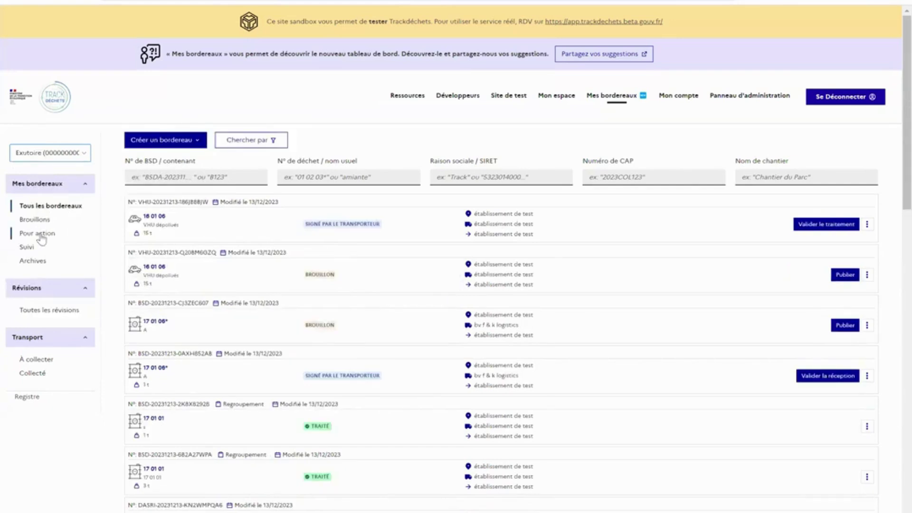
drag(139, 202, 213, 201)
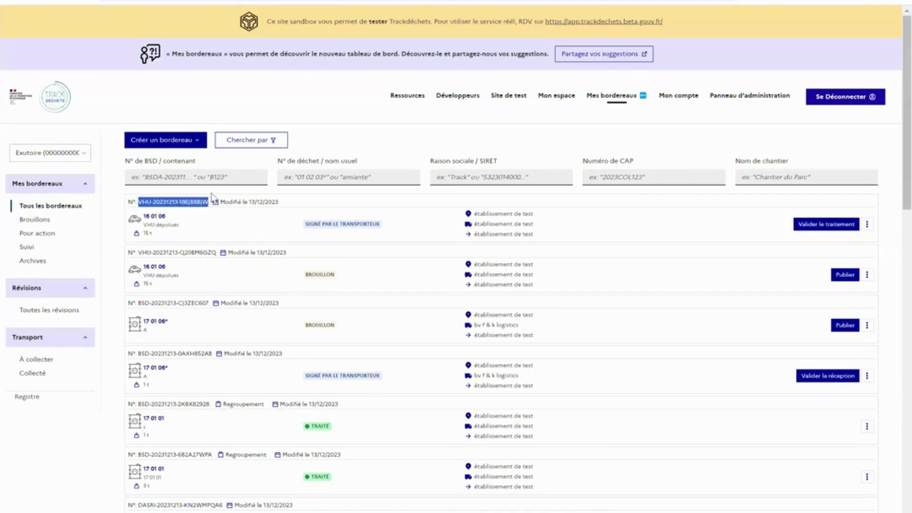
drag(304, 224, 388, 229)
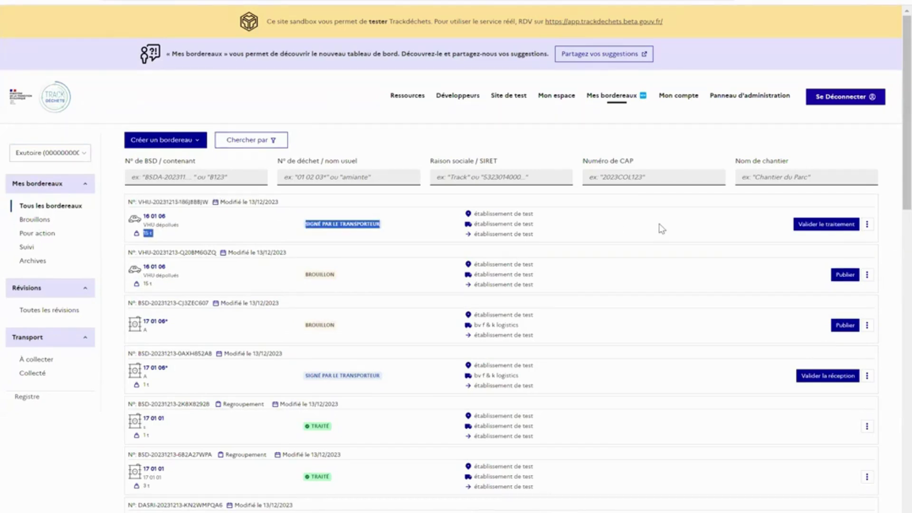
Start validating the VHU slip's treatment, with reception date 13/12/2023 and an accepted weight of 15 tonnes.
click(814, 228)
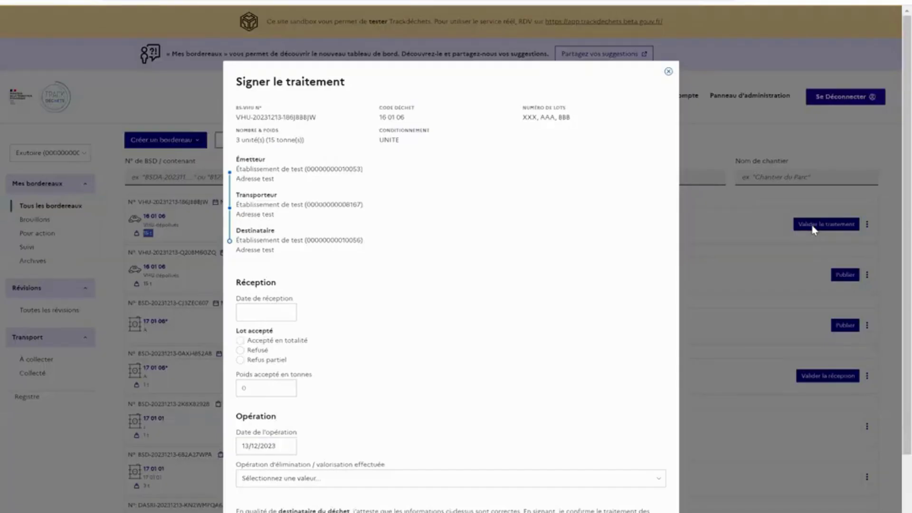
scroll(472, 293, down, 3)
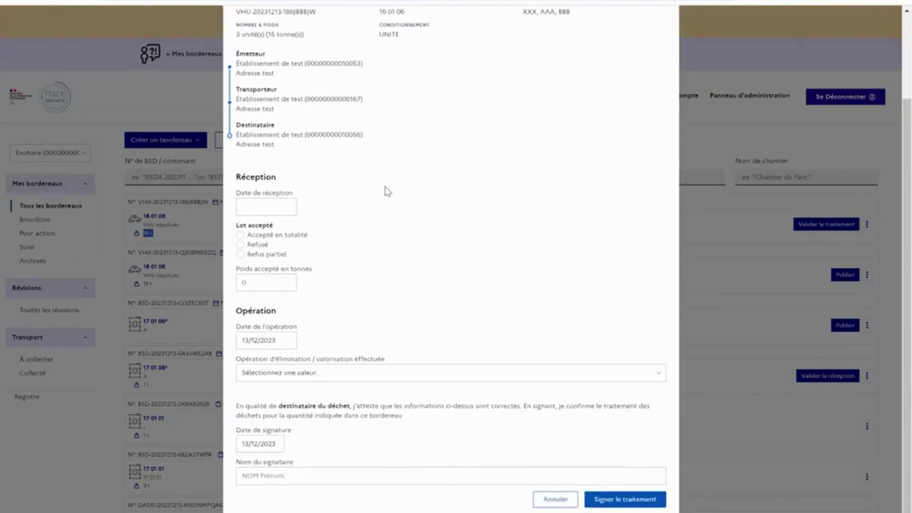
click(268, 204)
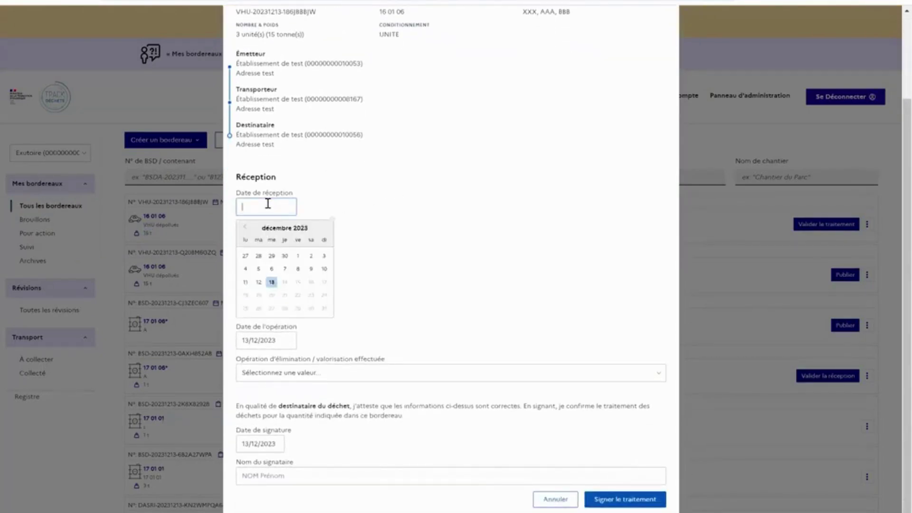
click(272, 282)
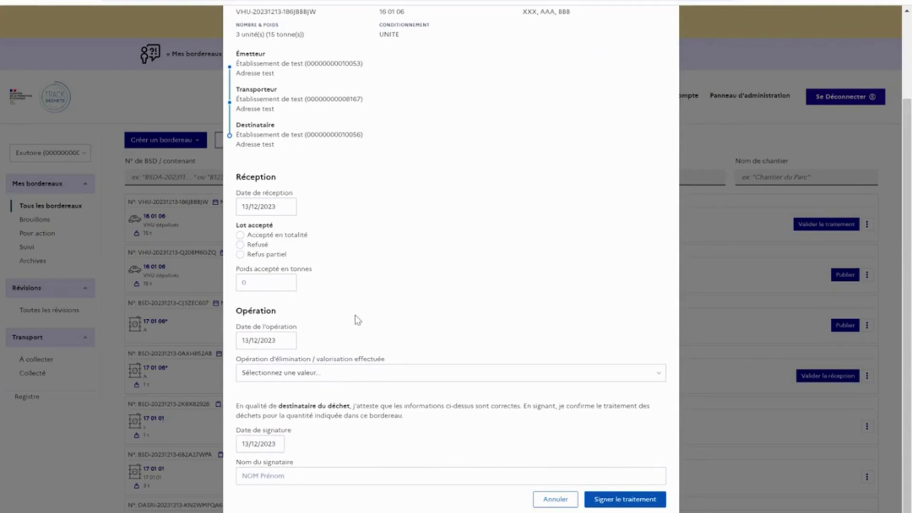
click(253, 285)
text(15)
Set the completed operation to R 4 with treatment mode Réutilisation, and sign the treatment with DEMOLISSEUR as signatory.
click(336, 373)
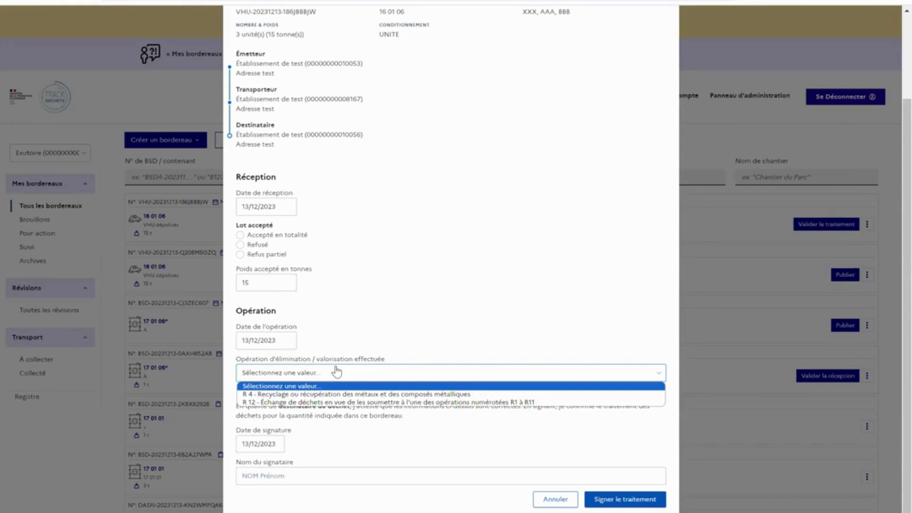
click(285, 395)
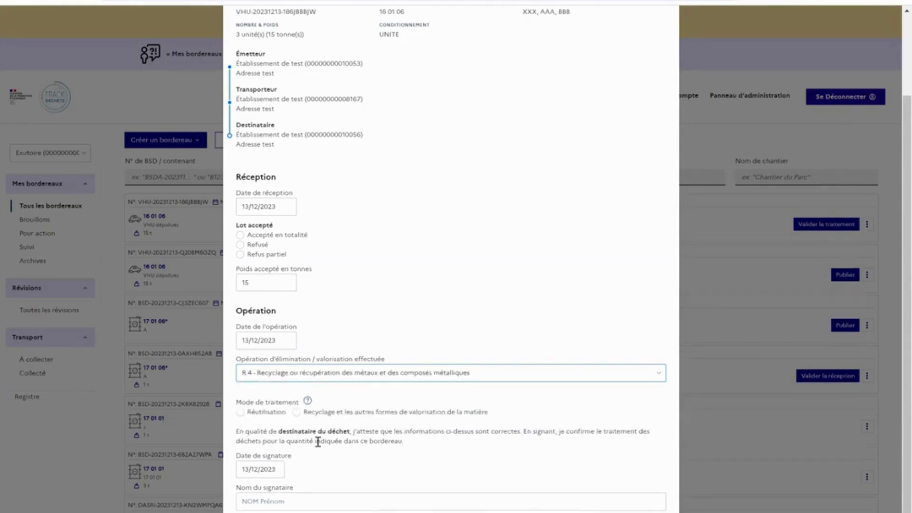
scroll(315, 438, down, 2)
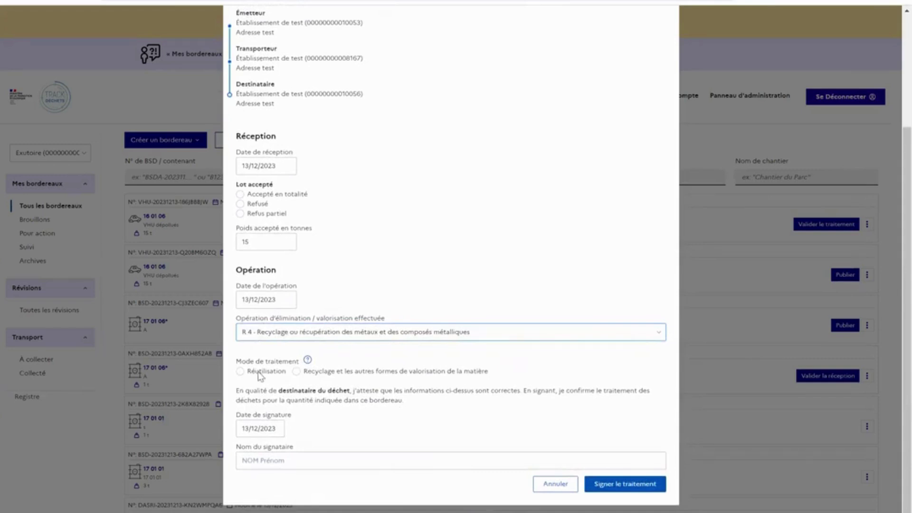
click(240, 371)
click(314, 459)
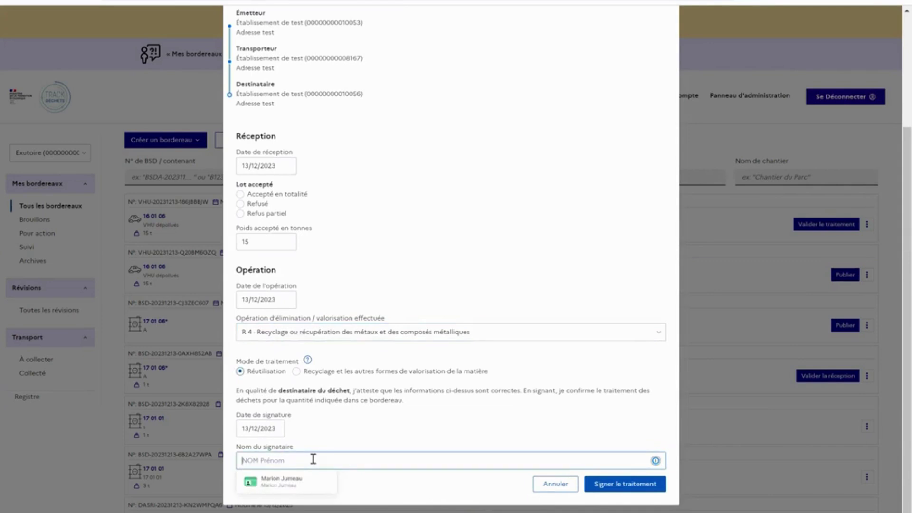
text(DEMOLISSEUR)
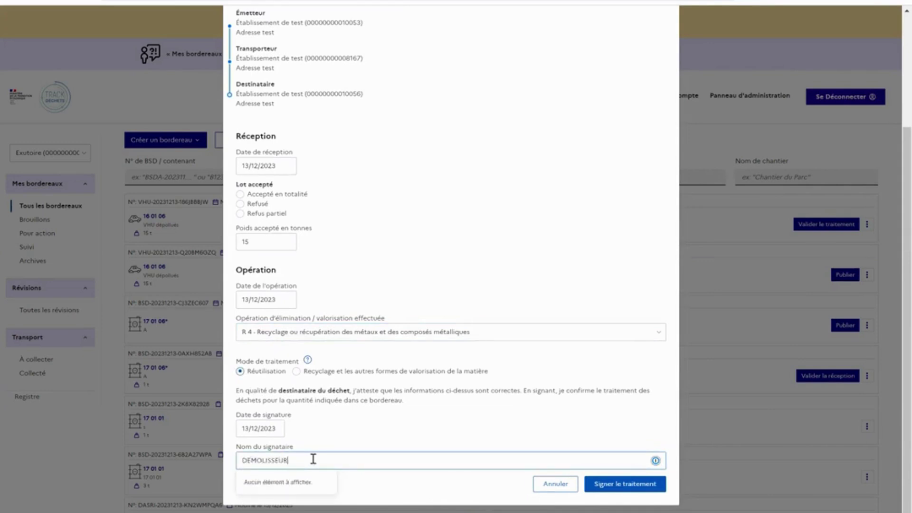
click(632, 486)
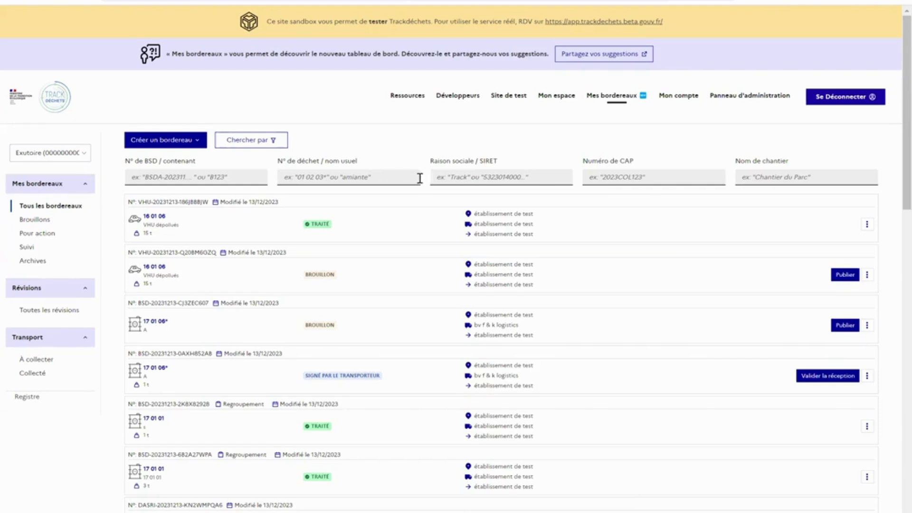
Preview the treated VHU slip, review its summary, carrier and destination details, and close the preview.
click(868, 225)
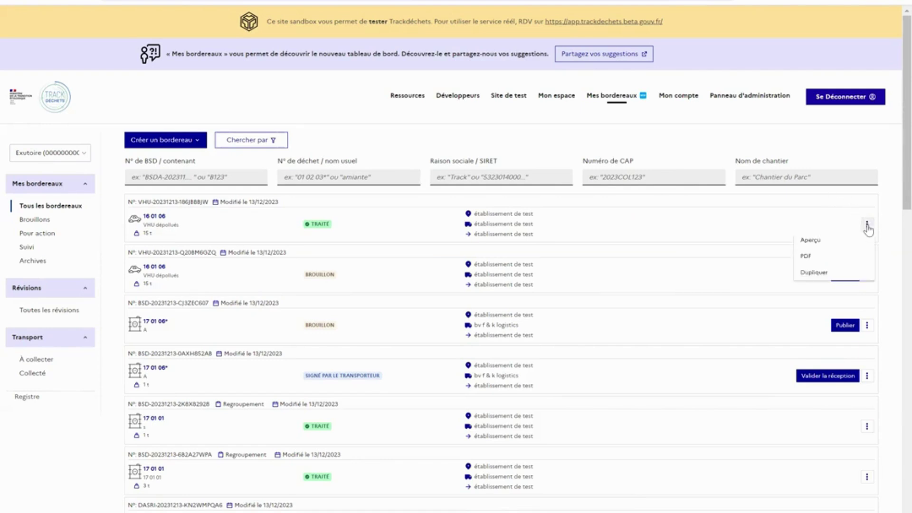
click(807, 241)
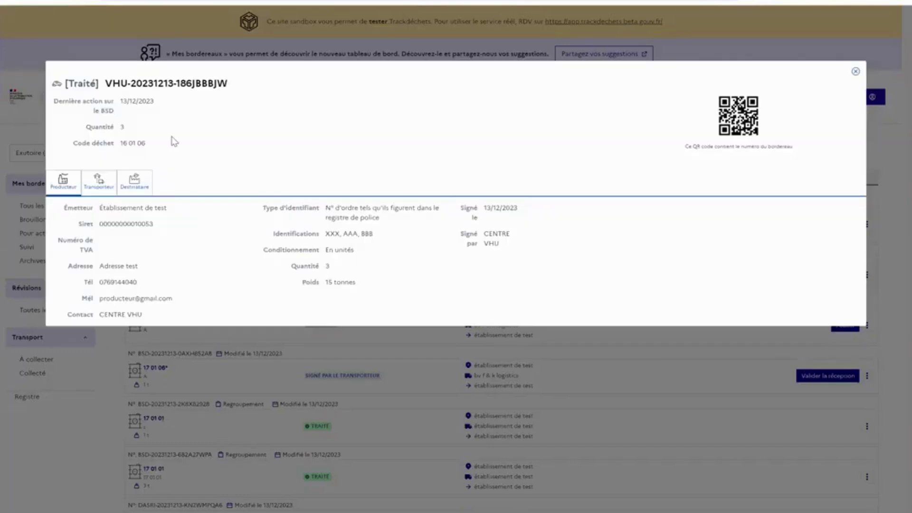
drag(161, 146, 52, 105)
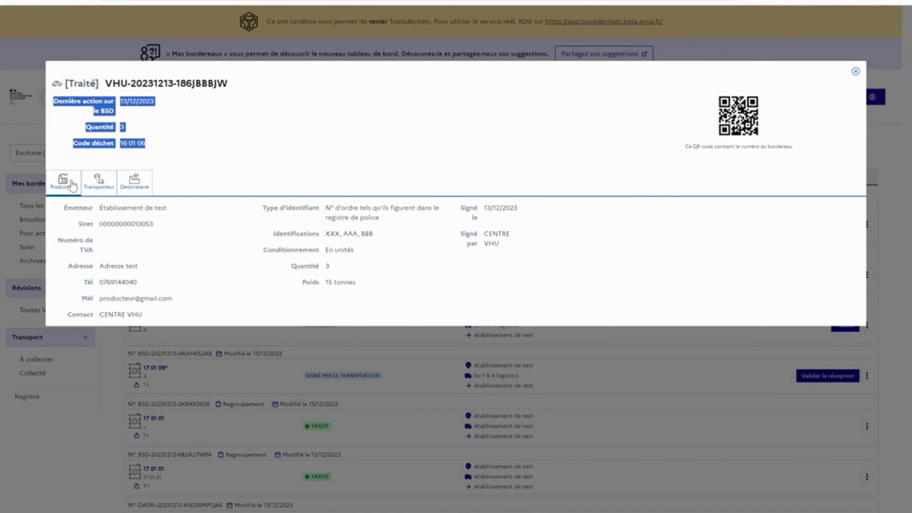
click(99, 183)
click(135, 182)
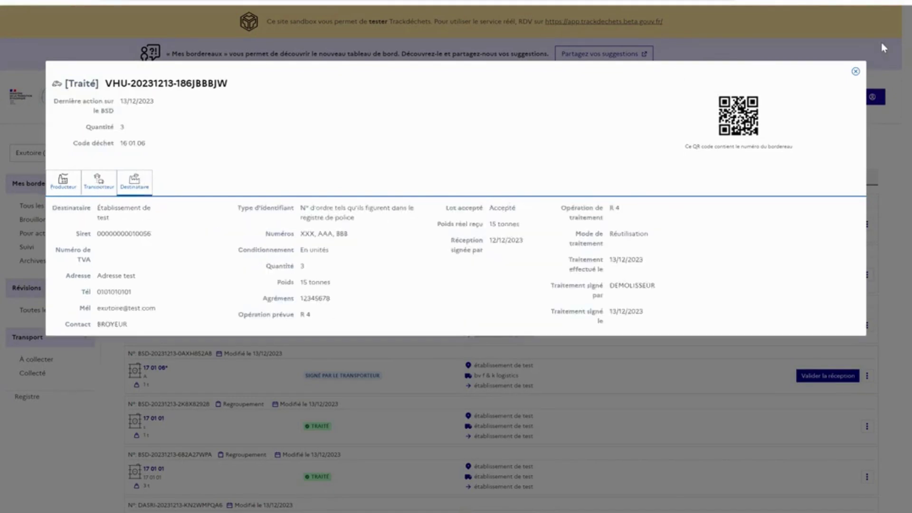
click(855, 75)
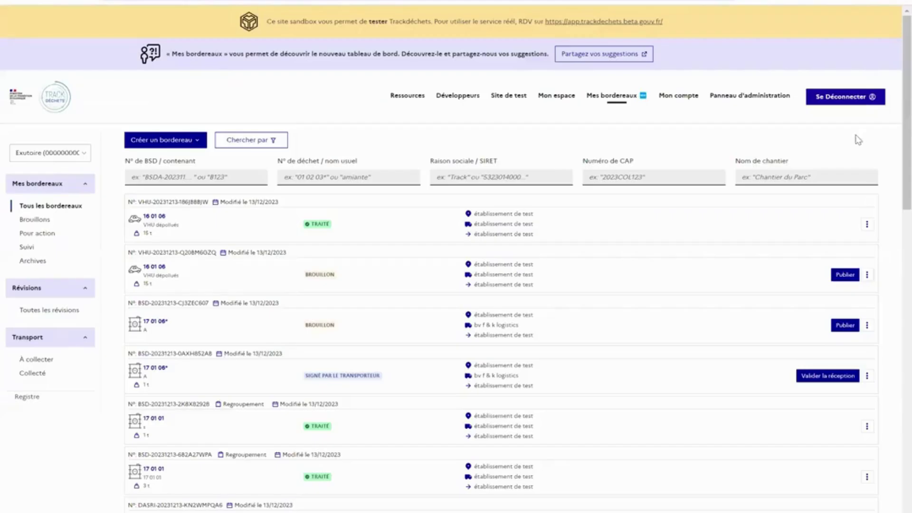
Open the available actions for the treated VHU slip.
click(867, 227)
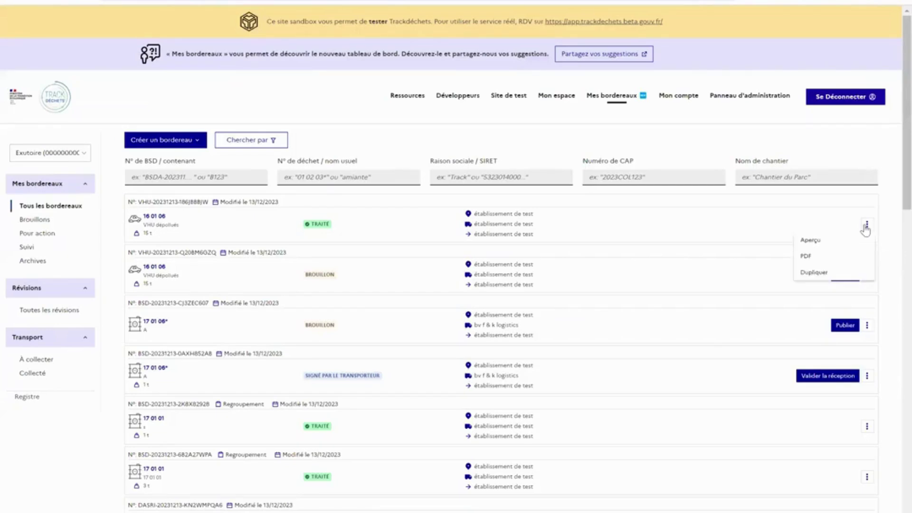